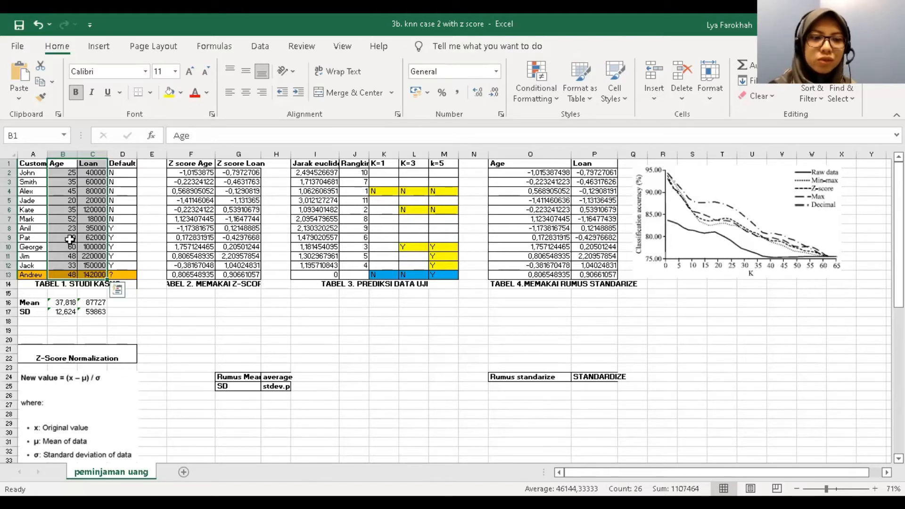
Examine the AVERAGE and STDEV.S formulas and their source ranges for Age and Loan in B16:C17
{"action": "left_click", "coordinate": [62, 302]}
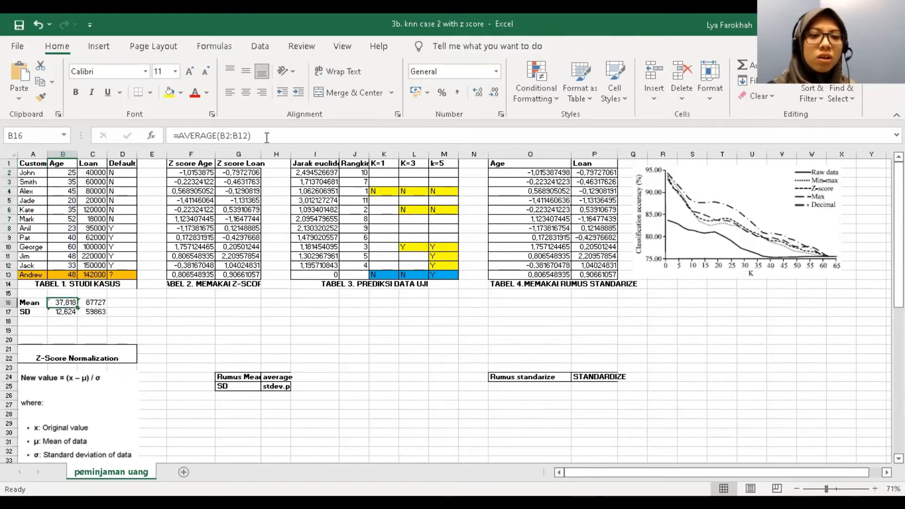
{"action": "left_click_drag", "start_coordinate": [248, 135], "coordinate": [133, 133]}
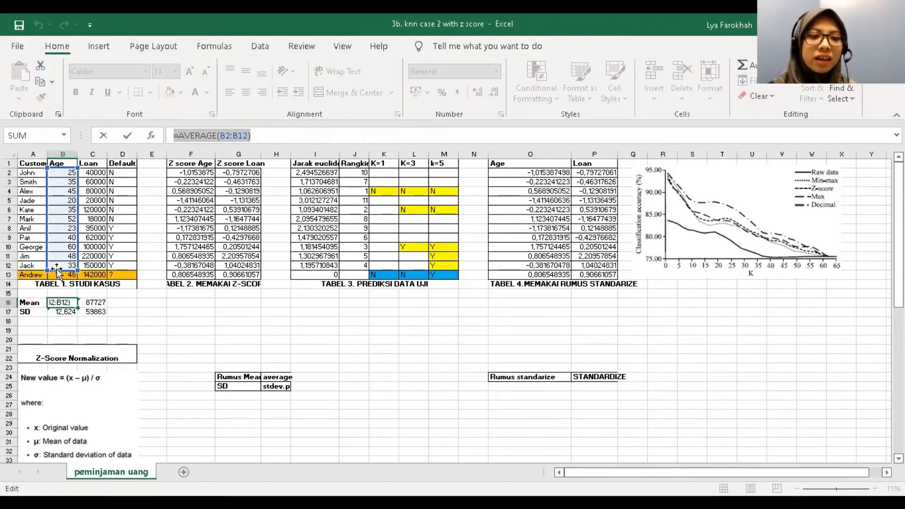
{"action": "key", "text": "Return"}
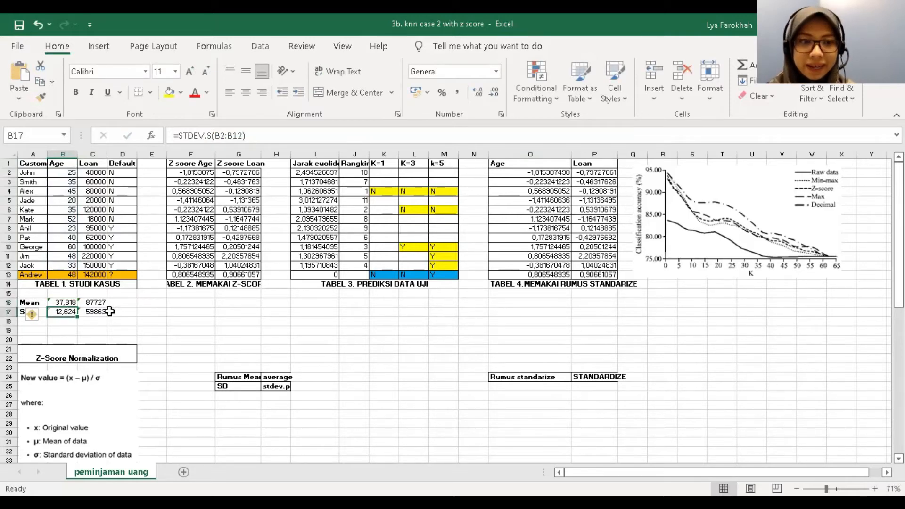
{"action": "left_click", "coordinate": [68, 303]}
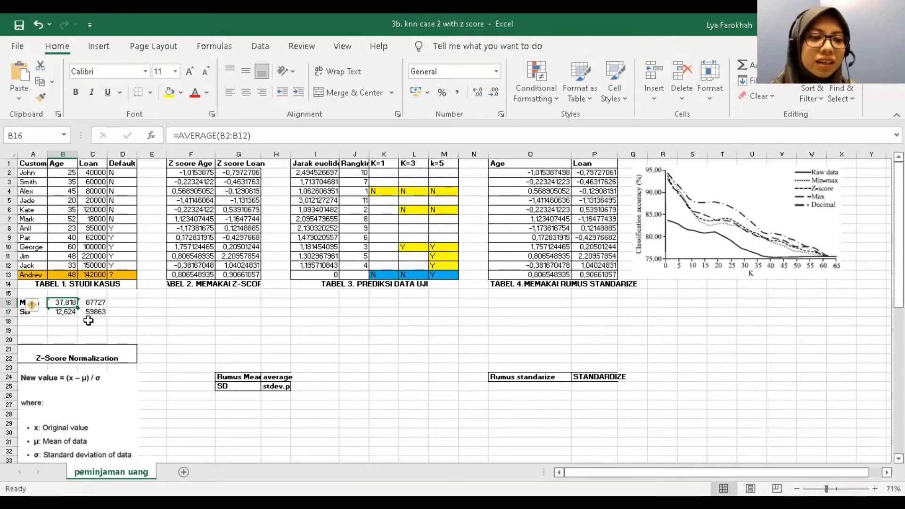
{"action": "left_click", "coordinate": [69, 312]}
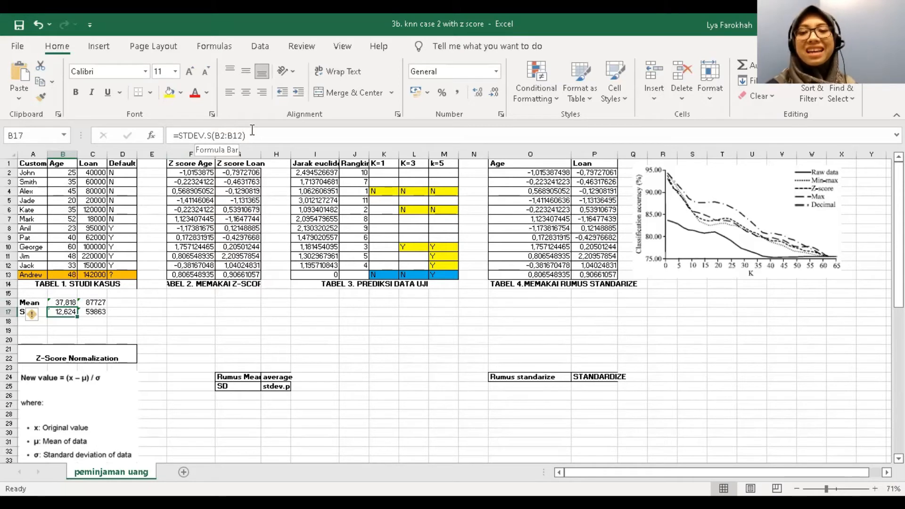
{"action": "left_click", "coordinate": [227, 136]}
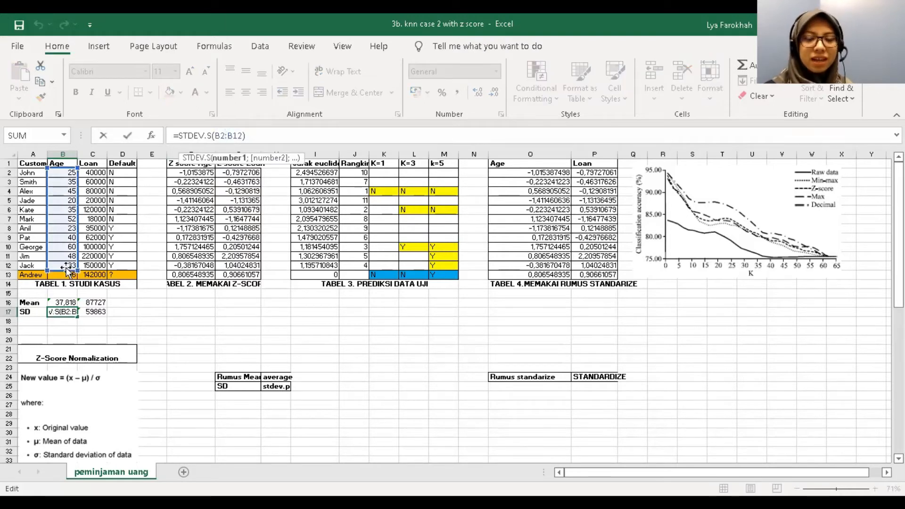
{"action": "key", "text": "Return"}
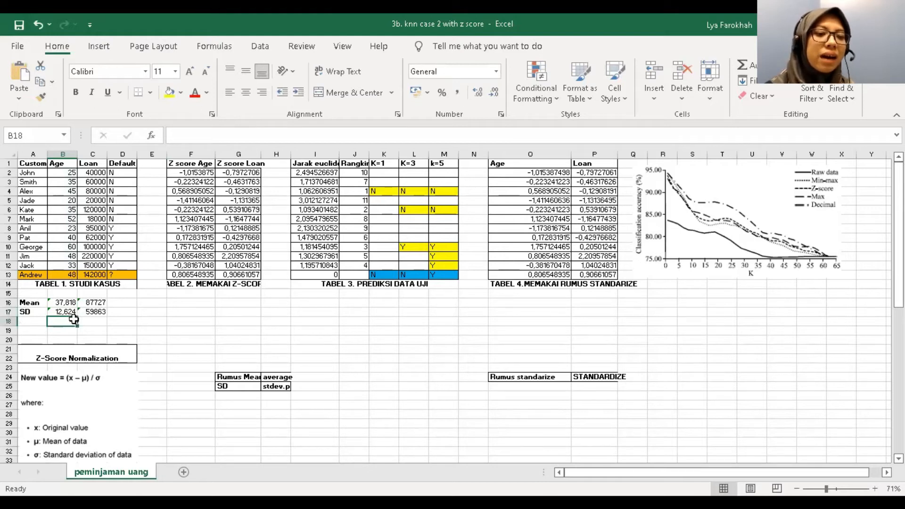
{"action": "left_click", "coordinate": [94, 302]}
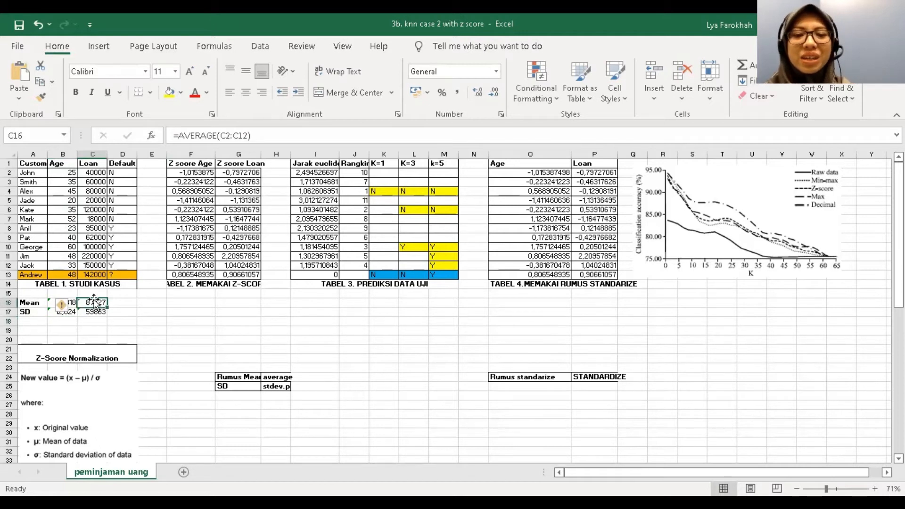
{"action": "left_click", "coordinate": [95, 310]}
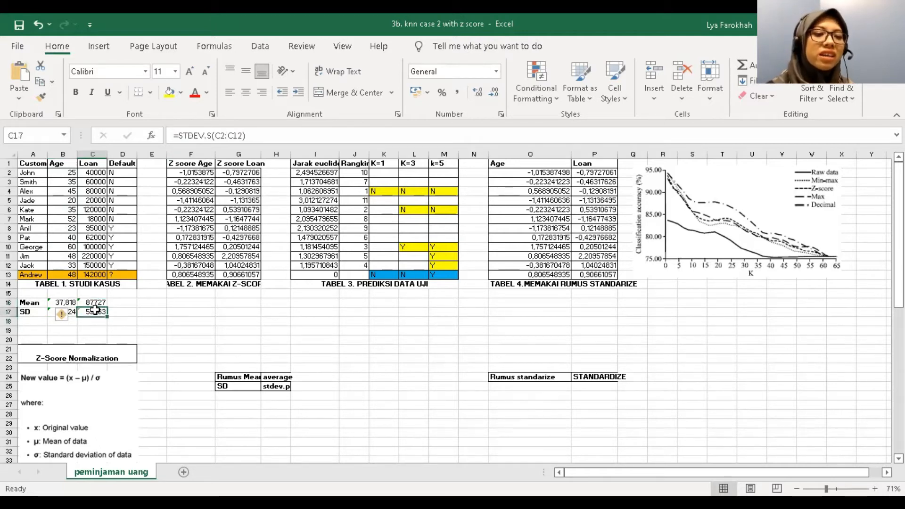
Fill the first Age z-score cell, F2, with yellow
{"action": "left_click", "coordinate": [188, 174]}
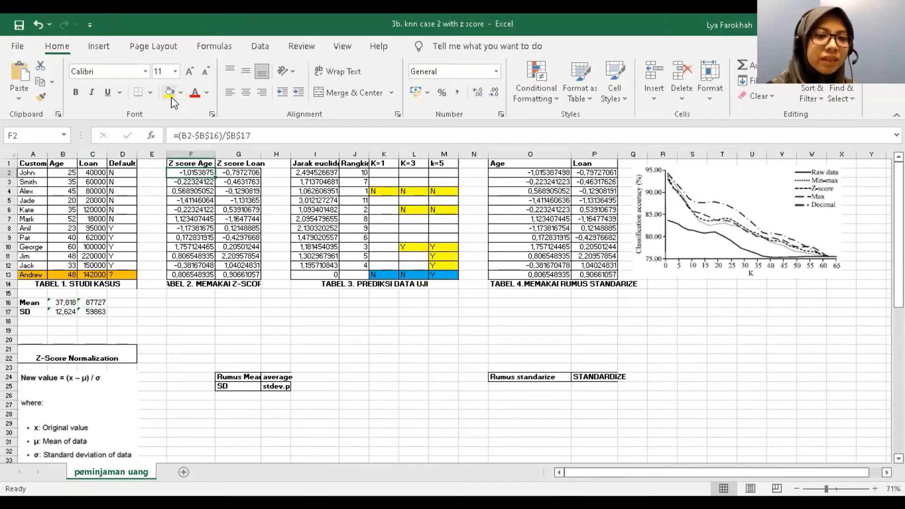
{"action": "left_click", "coordinate": [171, 97]}
{"action": "key", "text": "Return"}
{"action": "left_click", "coordinate": [198, 172]}
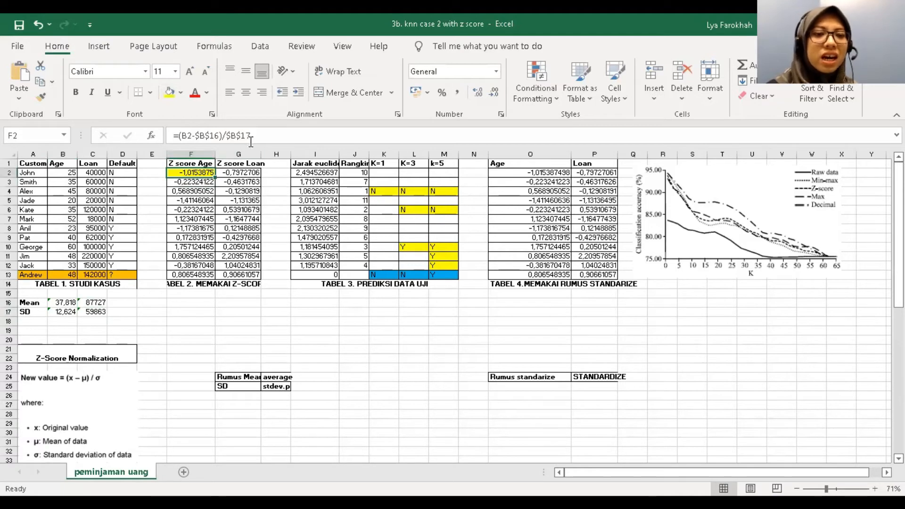
Review the Age z-score formula =(B2-$B$16)/$B$17 in F2 and copy it with its yellow fill down through F13
{"action": "left_click_drag", "start_coordinate": [269, 135], "coordinate": [162, 134]}
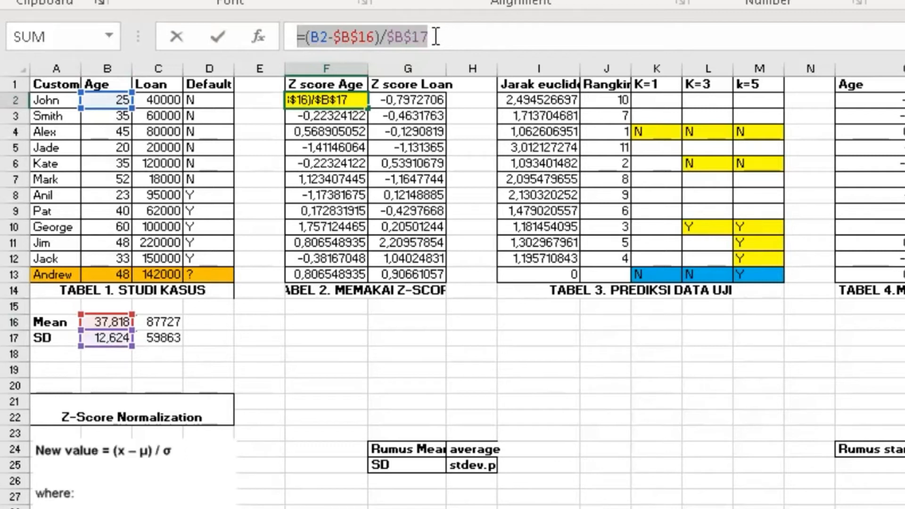
{"action": "left_click", "coordinate": [343, 36]}
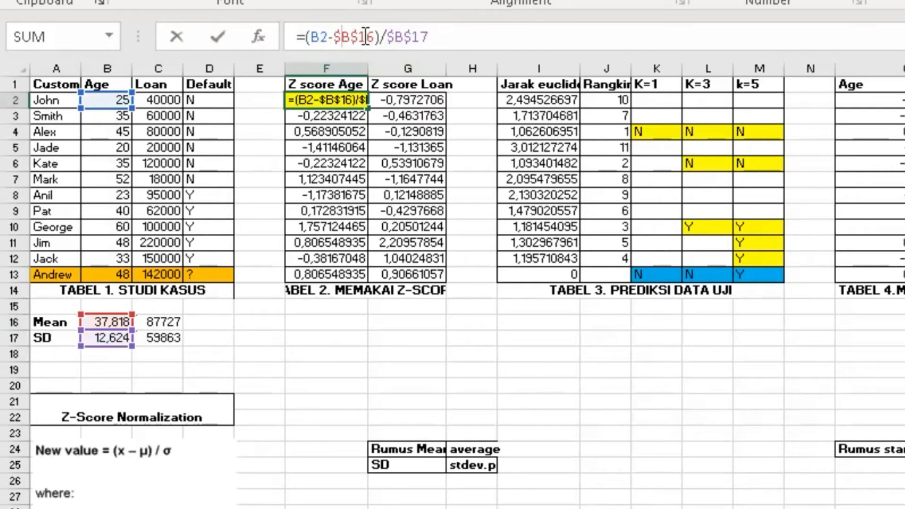
{"action": "key", "text": "Return"}
{"action": "left_click_drag", "start_coordinate": [349, 98], "coordinate": [354, 279]}
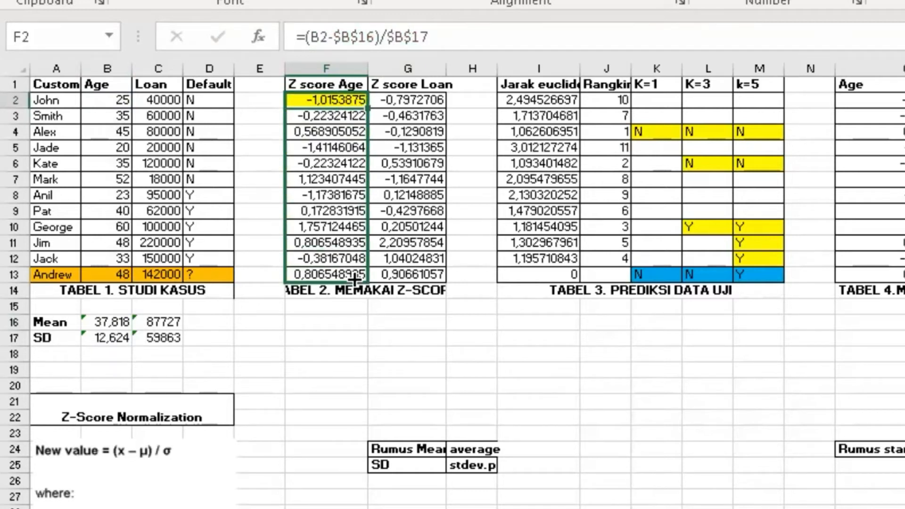
{"action": "left_click_drag", "start_coordinate": [355, 277], "coordinate": [354, 278]}
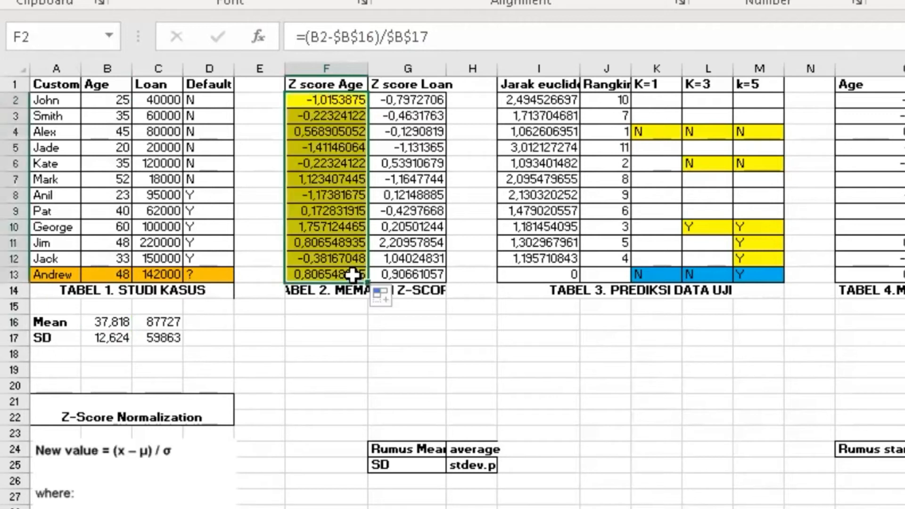
Copy the Loan z-score formula from G2 down through G12, and check the test row's formulas in F13 and G13
{"action": "left_click", "coordinate": [430, 100]}
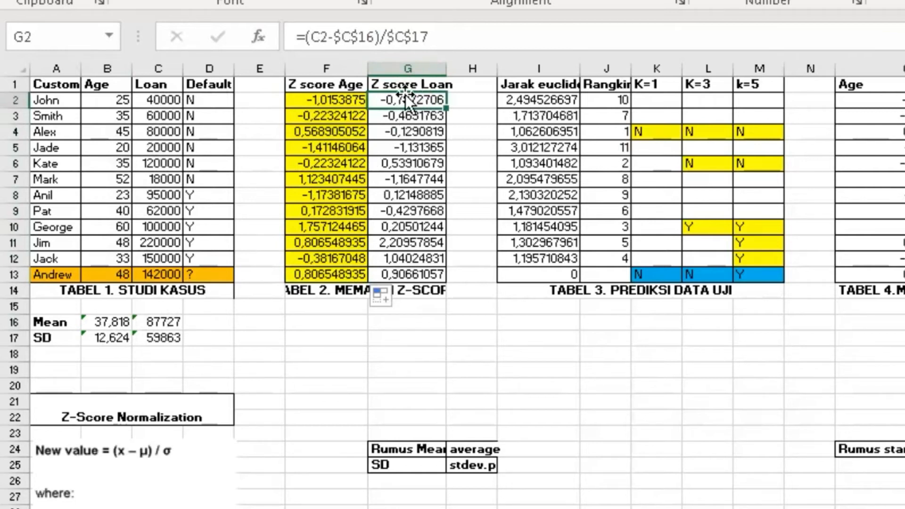
{"action": "left_click_drag", "start_coordinate": [432, 104], "coordinate": [437, 259]}
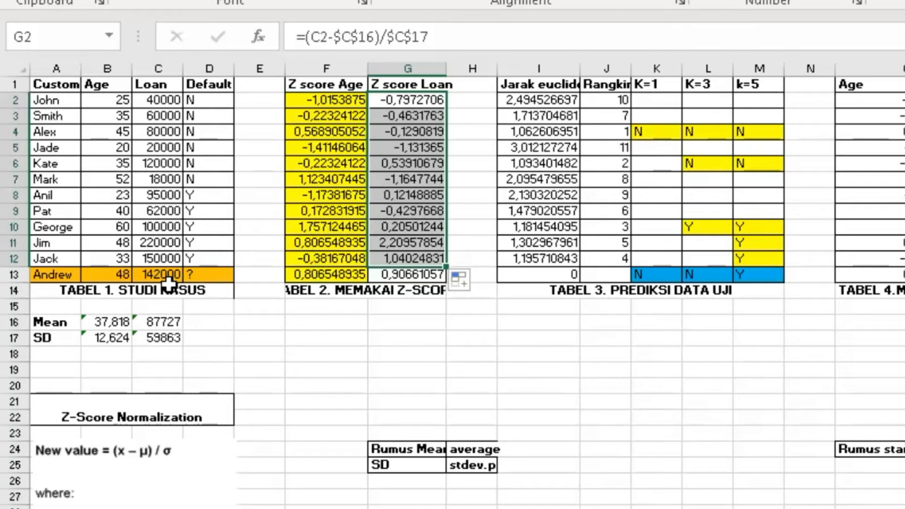
{"action": "left_click", "coordinate": [309, 274]}
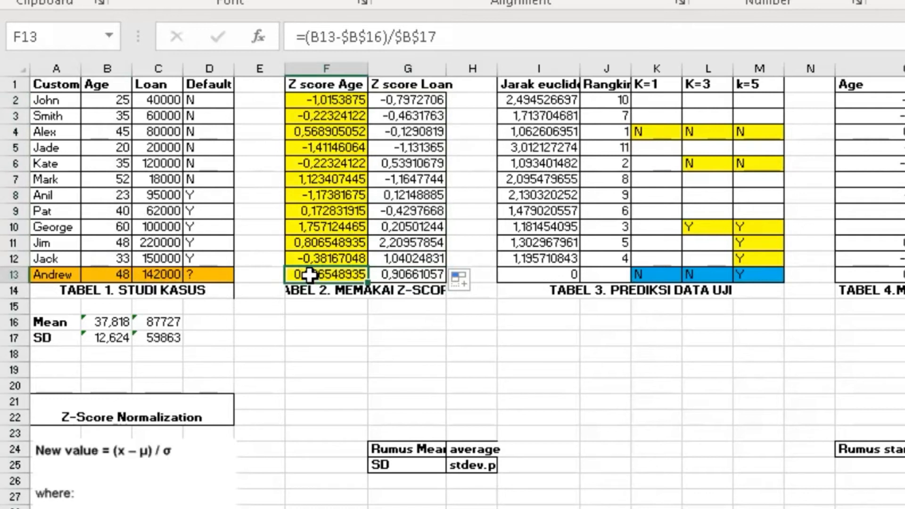
{"action": "left_click", "coordinate": [392, 274]}
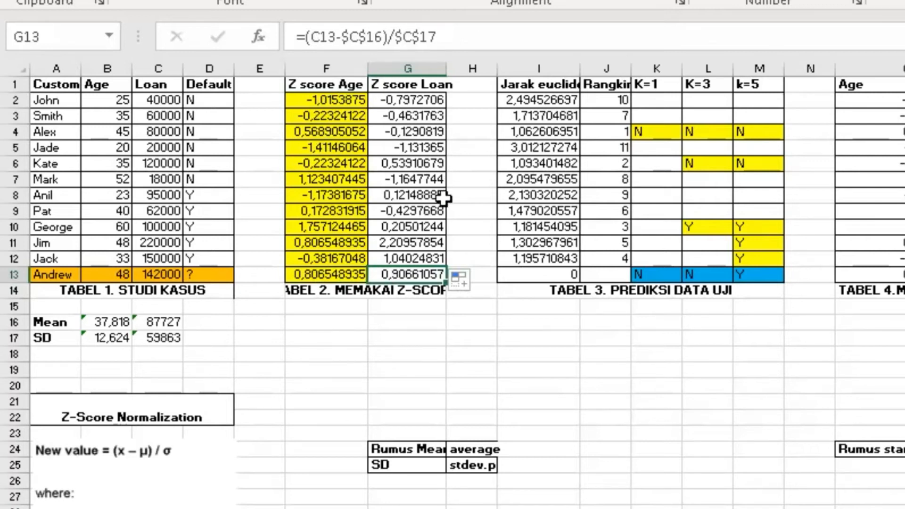
Cycle the F13 reference in I2's Euclidean distance formula through its mixed and relative forms back to $F$13
{"action": "left_click", "coordinate": [534, 96]}
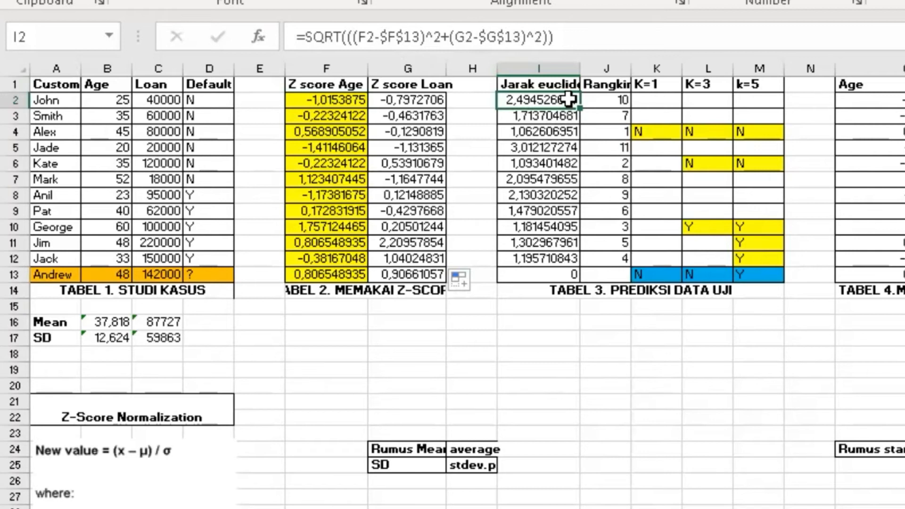
{"action": "left_click", "coordinate": [409, 35]}
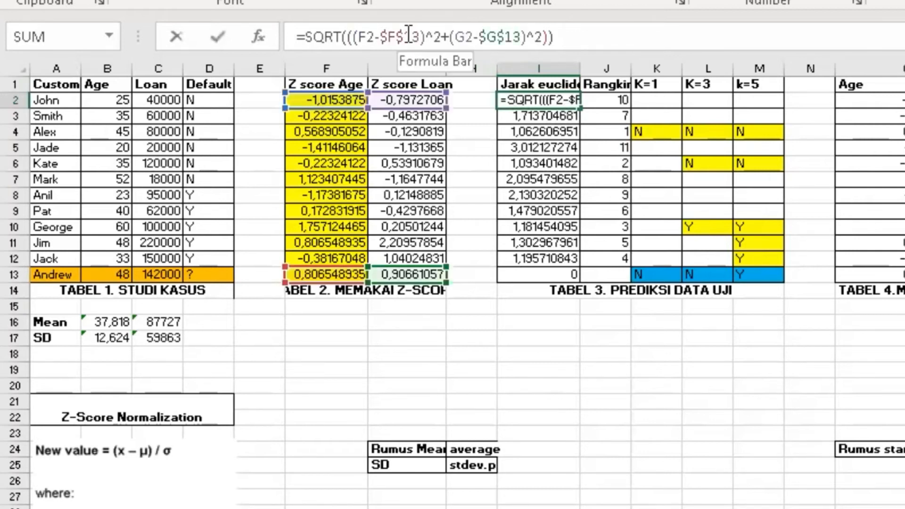
{"action": "left_click", "coordinate": [409, 35]}
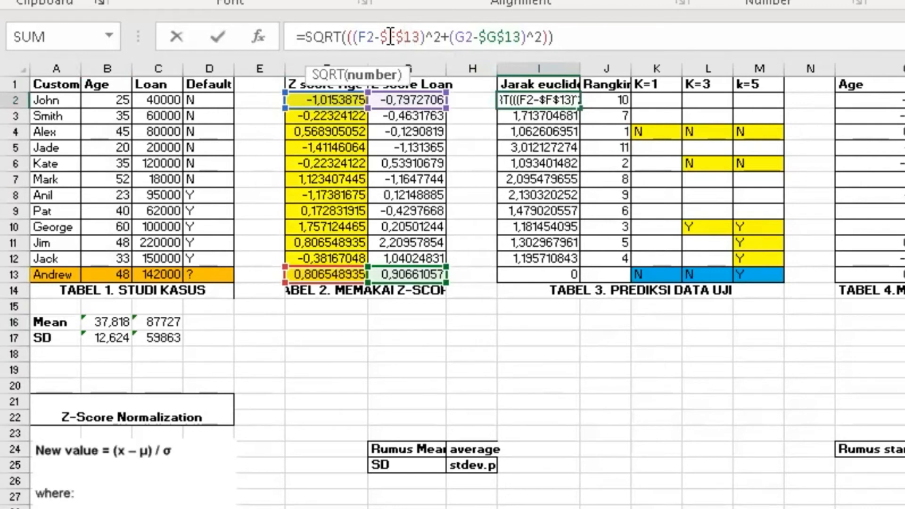
{"action": "key", "text": "F4"}
{"action": "key", "text": "F4"}
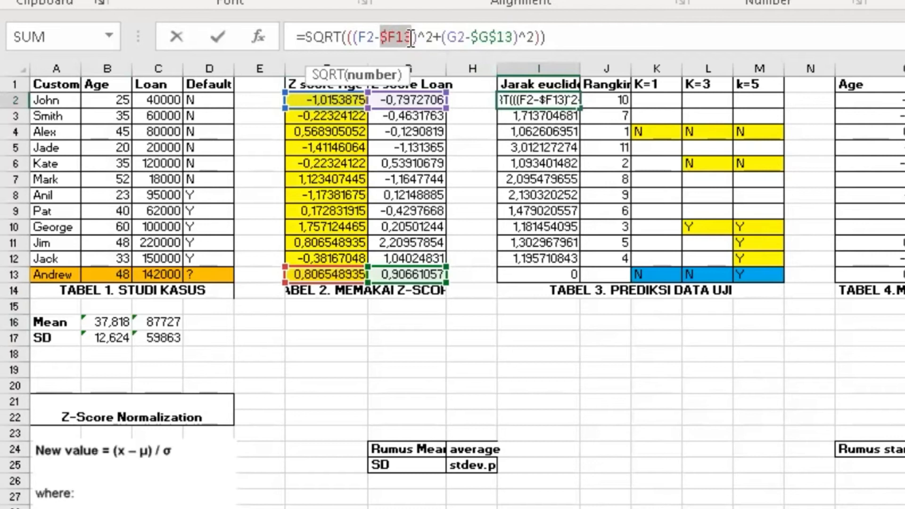
{"action": "key", "text": "F4"}
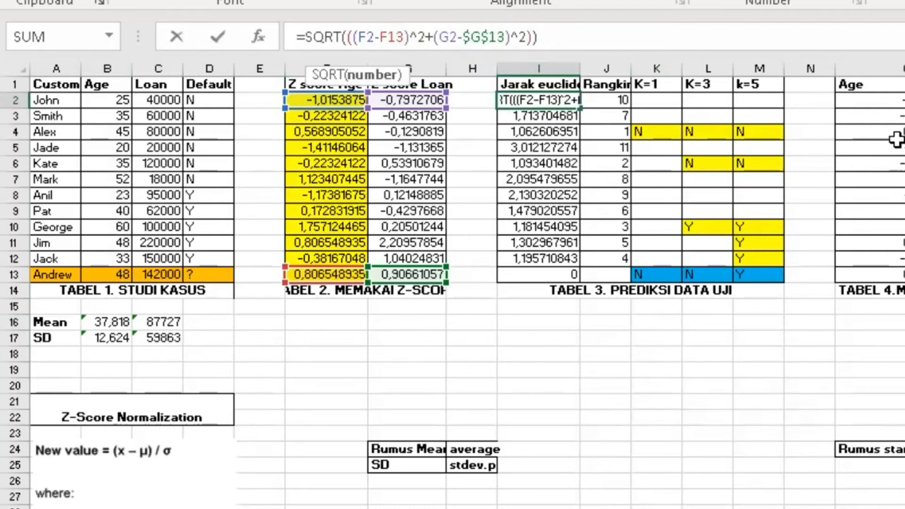
{"action": "key", "text": "F4"}
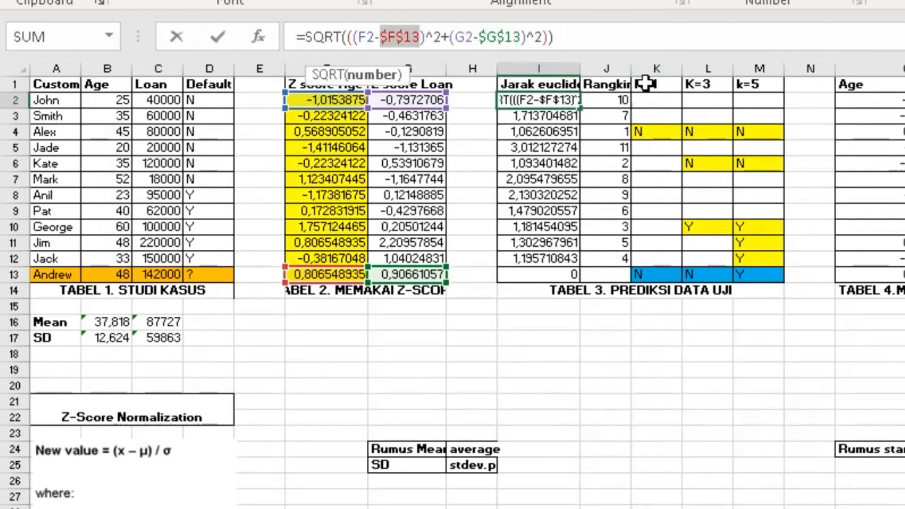
{"action": "left_click", "coordinate": [569, 33]}
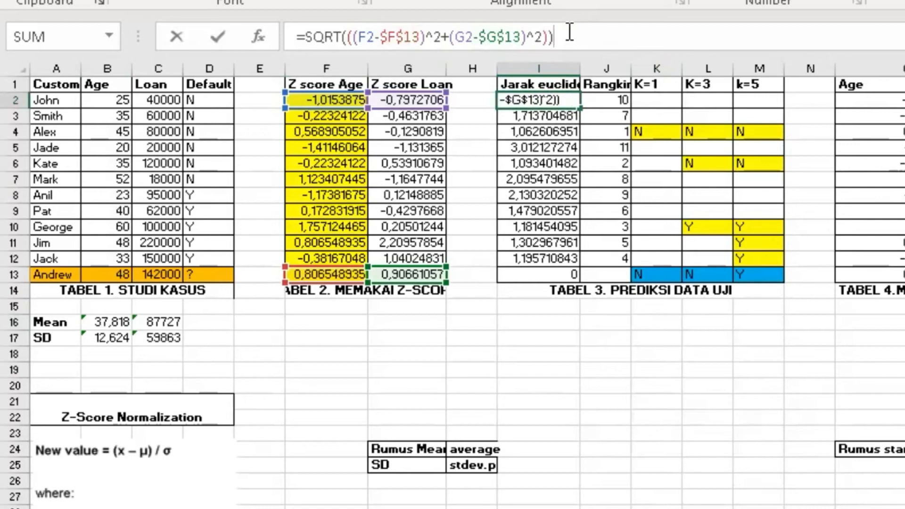
{"action": "key", "text": "Return"}
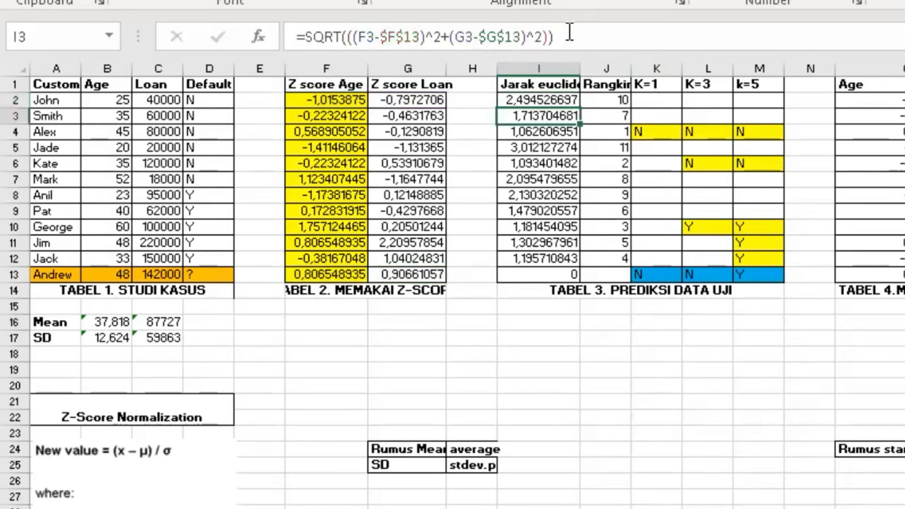
Copy the Euclidean distance formula from I2 down through I13
{"action": "left_click", "coordinate": [574, 98]}
{"action": "left_click_drag", "start_coordinate": [579, 108], "coordinate": [583, 277]}
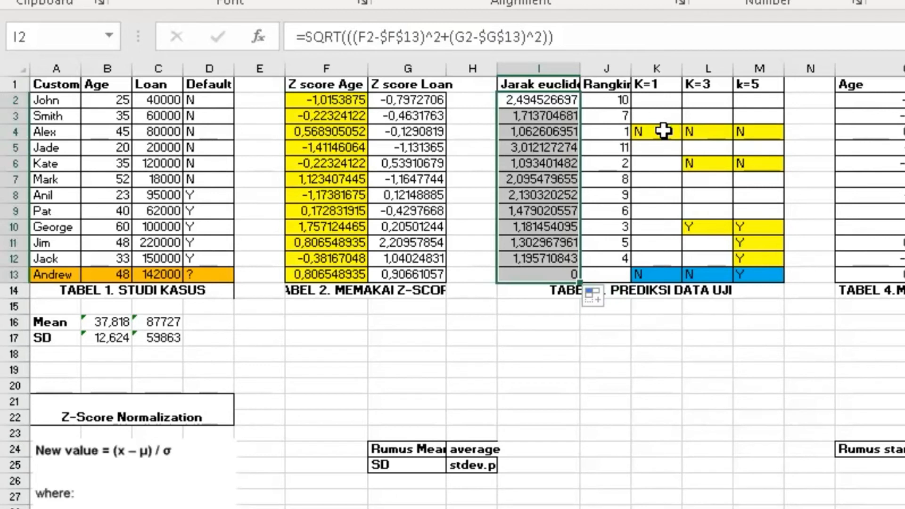
Re-enter the order argument of the RANK.EQ formula in J2 as 1 - Ascending, and select the ranking column J1:J13
{"action": "left_click", "coordinate": [613, 89]}
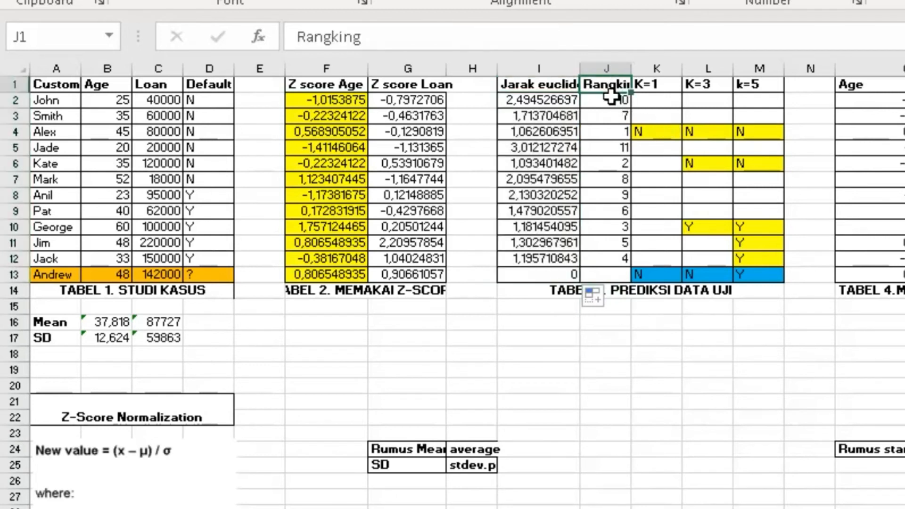
{"action": "left_click", "coordinate": [611, 103]}
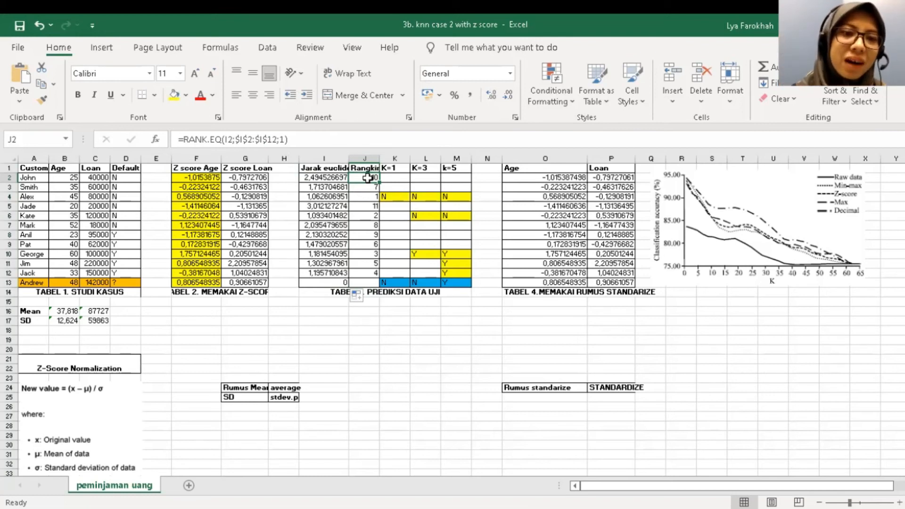
{"action": "left_click_drag", "start_coordinate": [288, 140], "coordinate": [157, 143]}
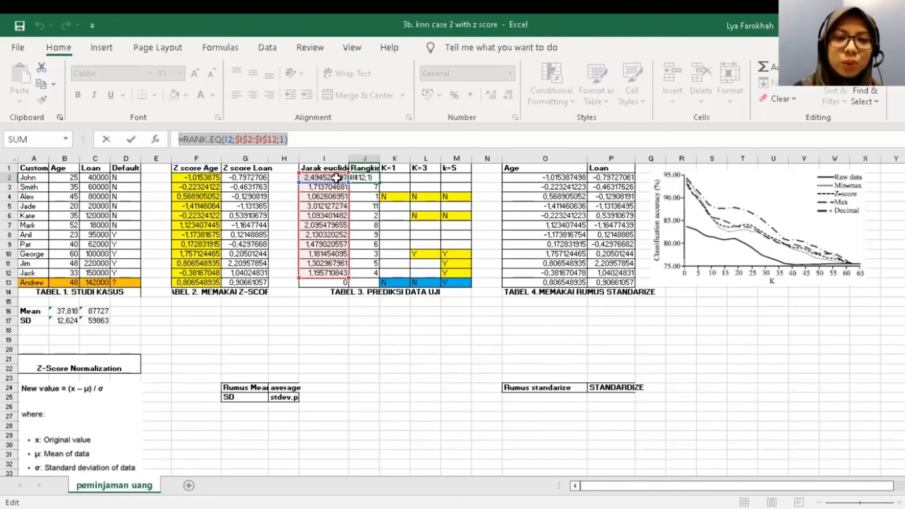
{"action": "left_click", "coordinate": [285, 142]}
{"action": "left_click", "coordinate": [285, 140]}
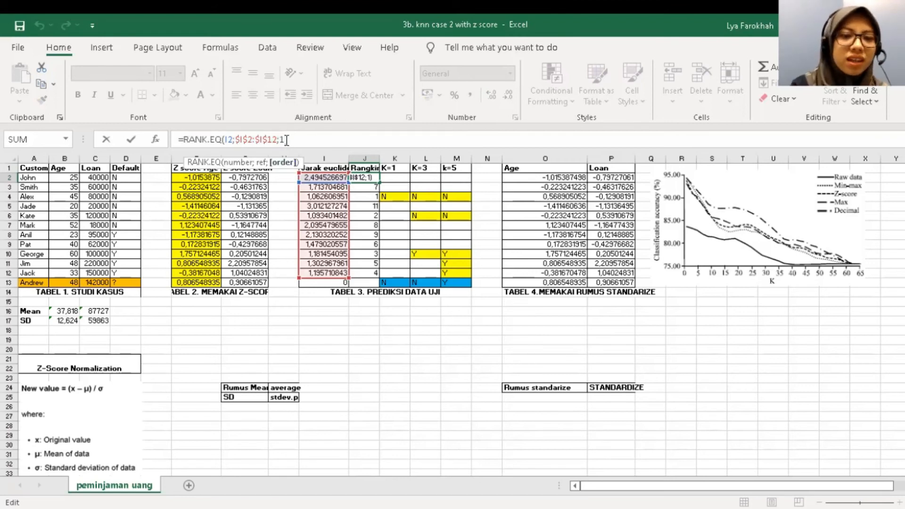
{"action": "key", "text": "BackSpace"}
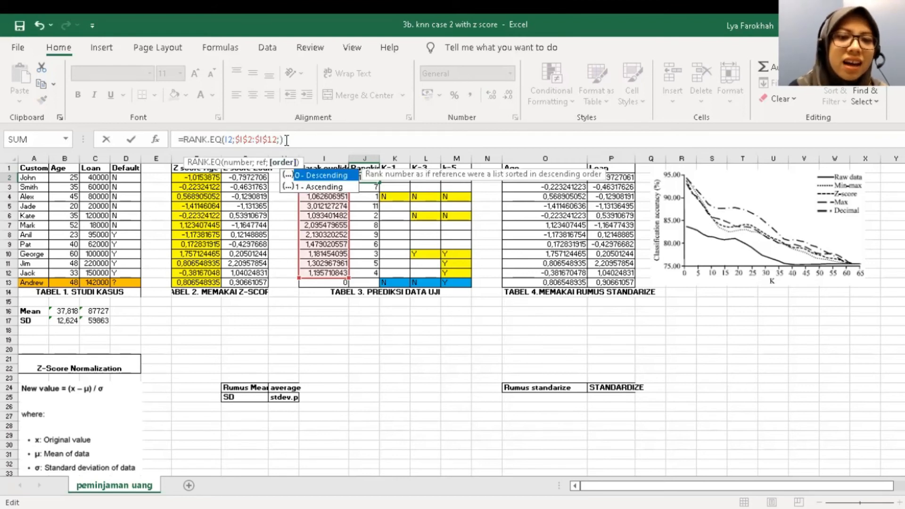
{"action": "double_click", "coordinate": [302, 187]}
{"action": "key", "text": "Return"}
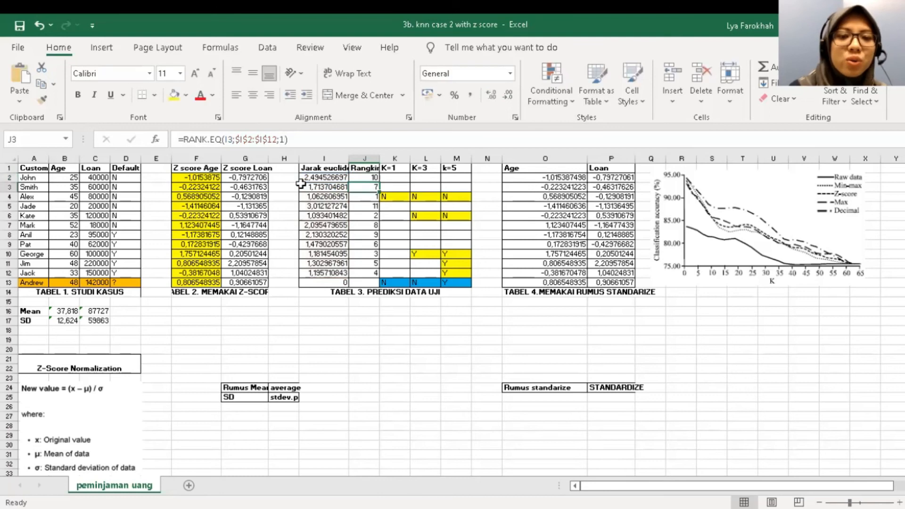
{"action": "left_click_drag", "start_coordinate": [375, 171], "coordinate": [368, 281]}
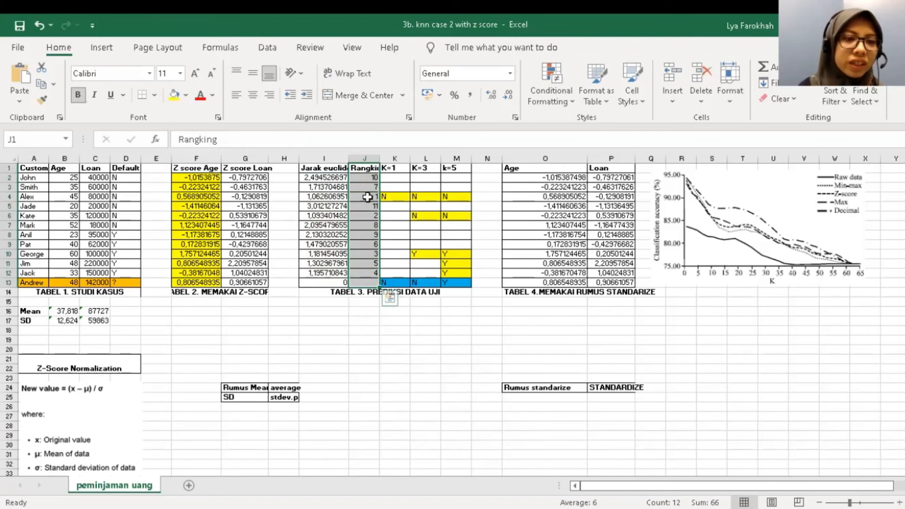
Fill the Default labels of the three nearest neighbours, D4, D10 and D6, with yellow
{"action": "left_click", "coordinate": [395, 197]}
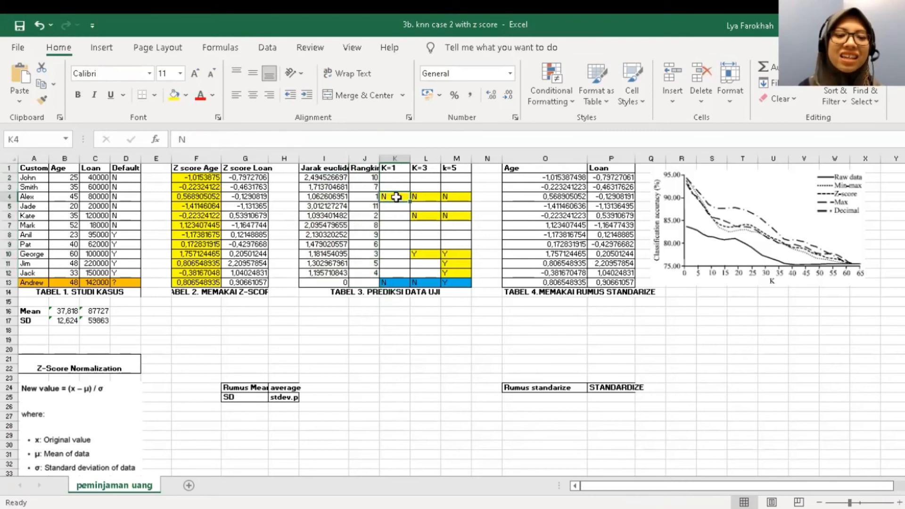
{"action": "left_click", "coordinate": [129, 199]}
{"action": "left_click", "coordinate": [174, 95]}
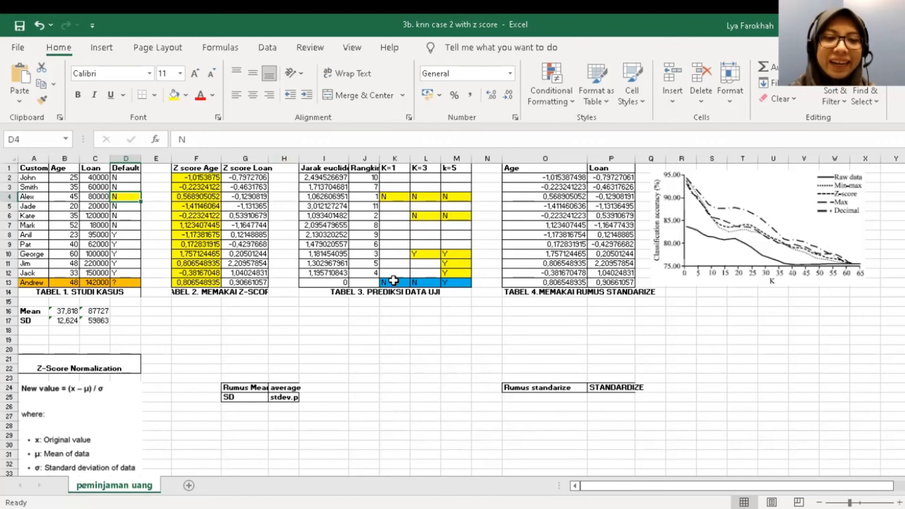
{"action": "left_click", "coordinate": [421, 255]}
{"action": "left_click", "coordinate": [122, 255]}
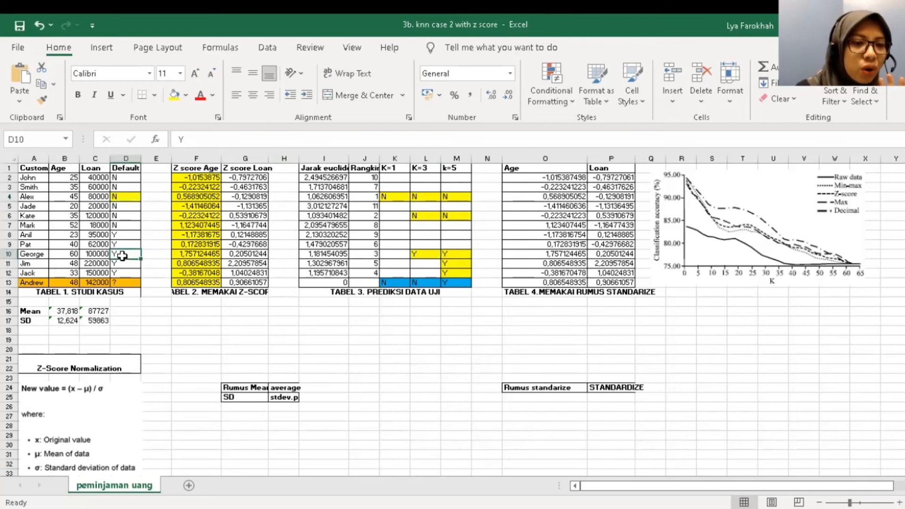
{"action": "left_click", "coordinate": [174, 94]}
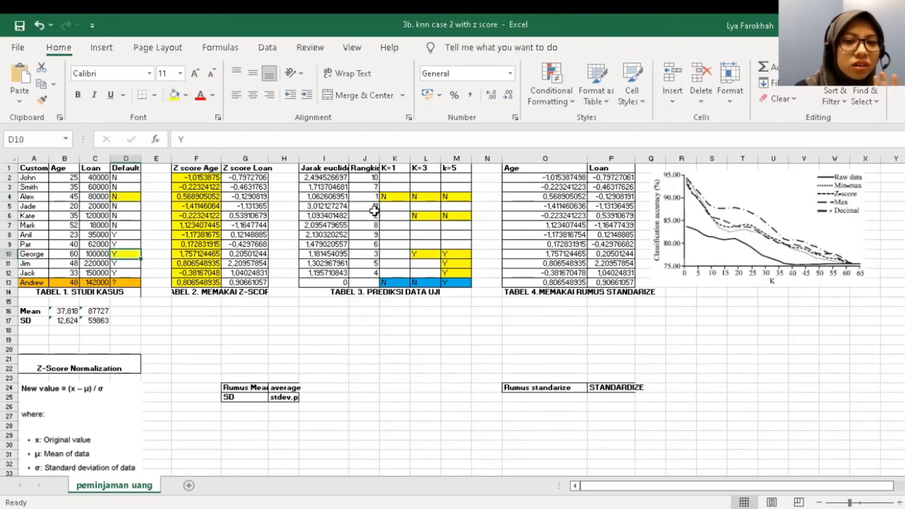
{"action": "left_click", "coordinate": [392, 216]}
{"action": "left_click", "coordinate": [128, 216]}
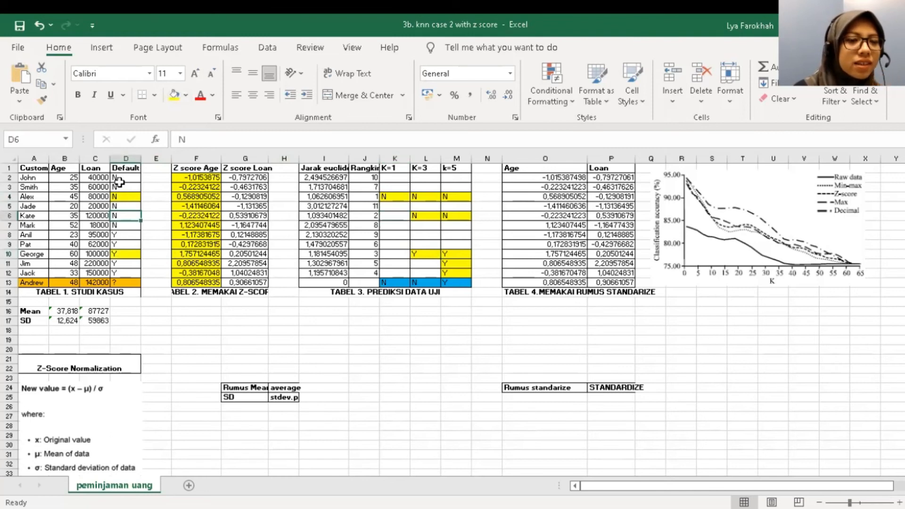
{"action": "left_click", "coordinate": [173, 96]}
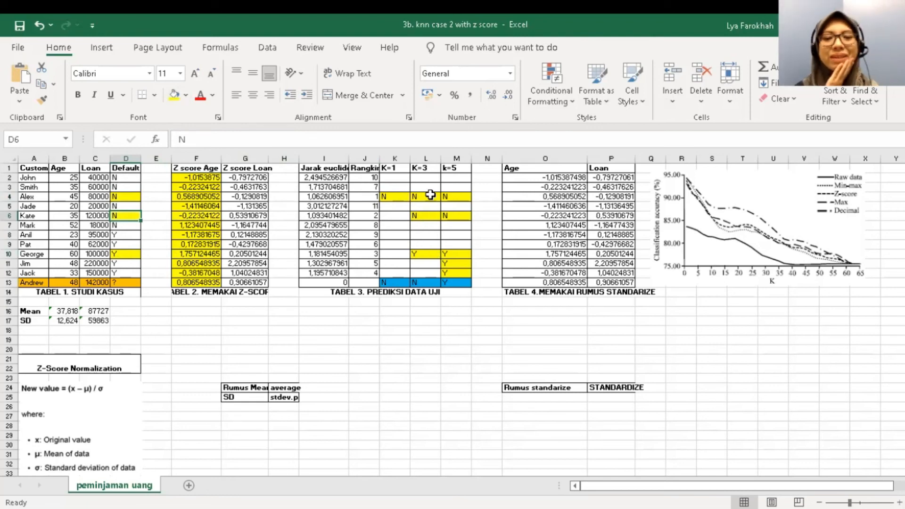
Review the neighbour labels in the K=3 and k=5 columns and the k=5 prediction in M13
{"action": "left_click_drag", "start_coordinate": [430, 194], "coordinate": [433, 264]}
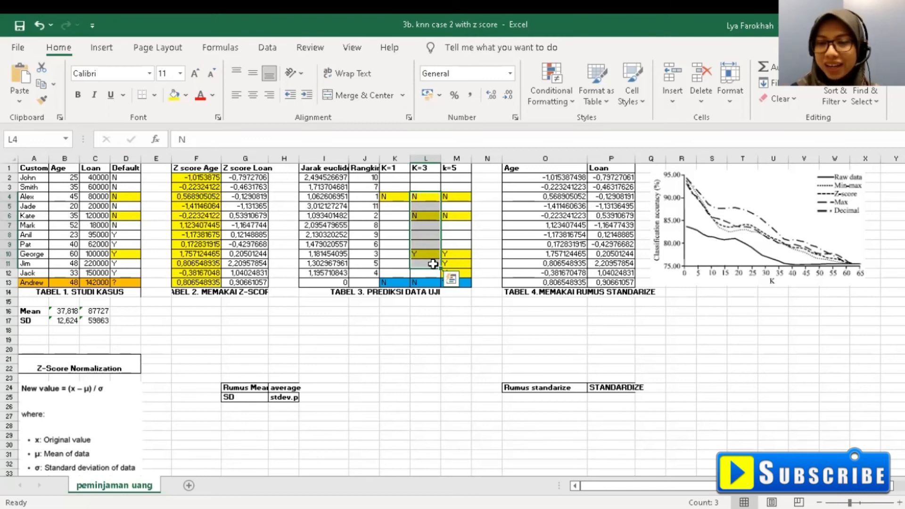
{"action": "left_click", "coordinate": [458, 190]}
{"action": "left_click_drag", "start_coordinate": [458, 189], "coordinate": [467, 271]}
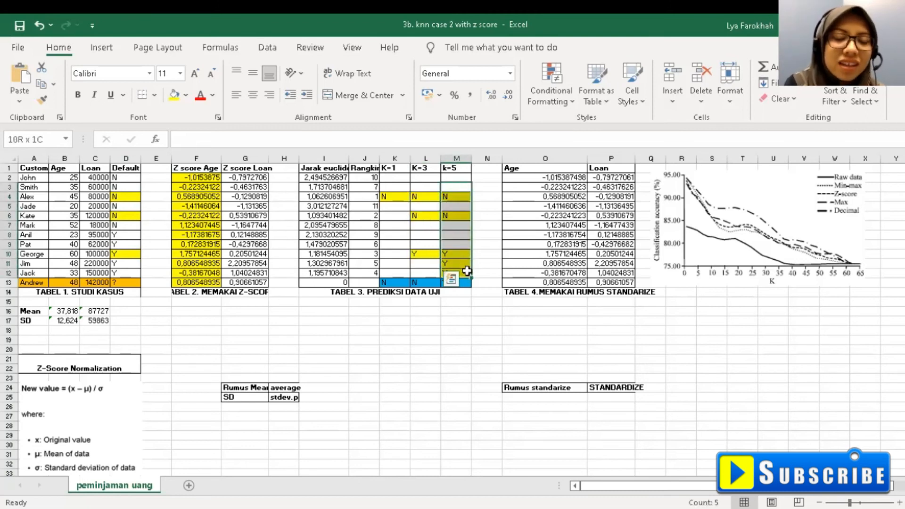
{"action": "left_click", "coordinate": [455, 280]}
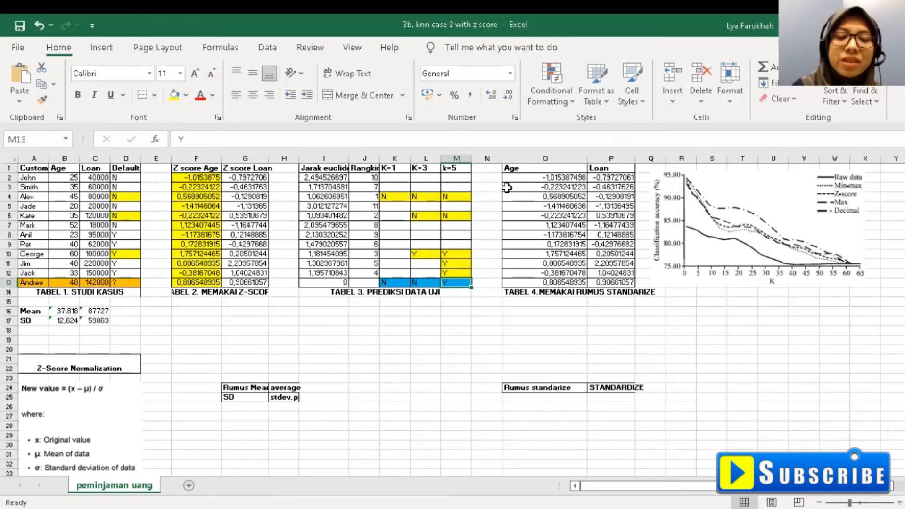
Check the arguments of the STANDARDIZE formula for Age in O2
{"action": "left_click", "coordinate": [525, 177]}
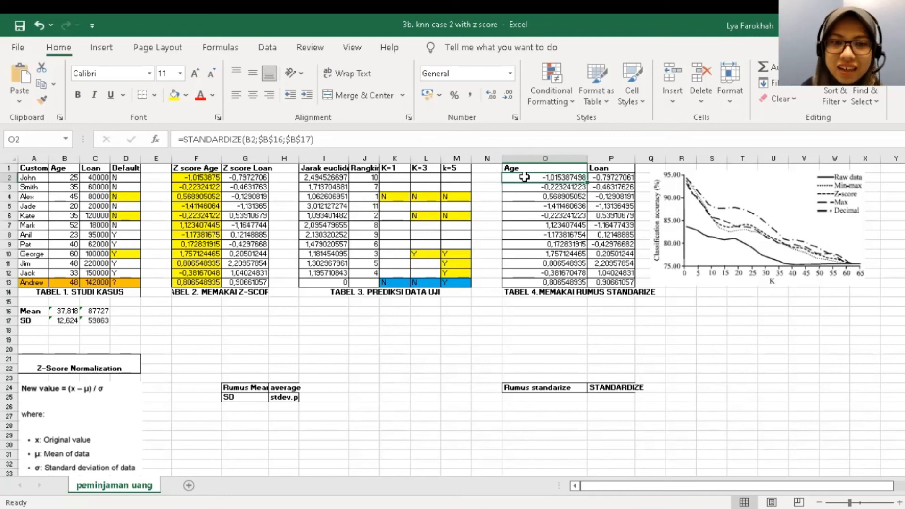
{"action": "double_click", "coordinate": [525, 177]}
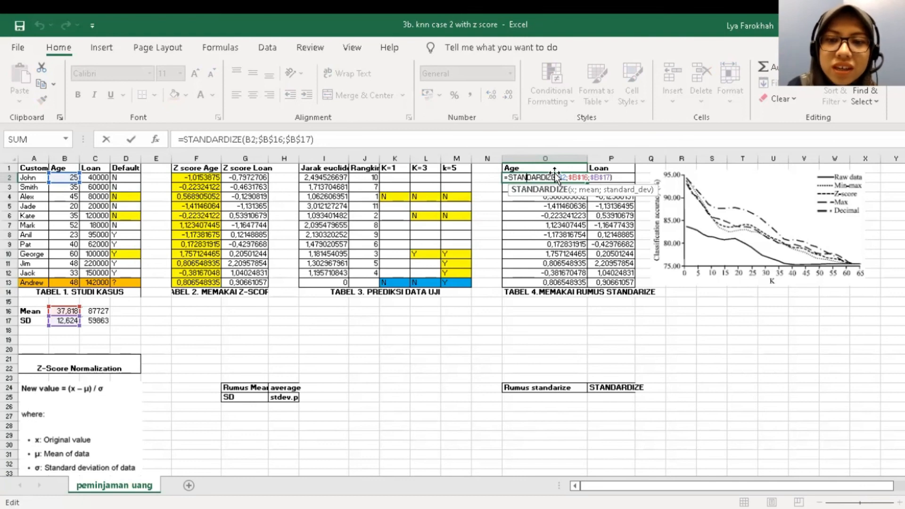
{"action": "key", "text": "Return"}
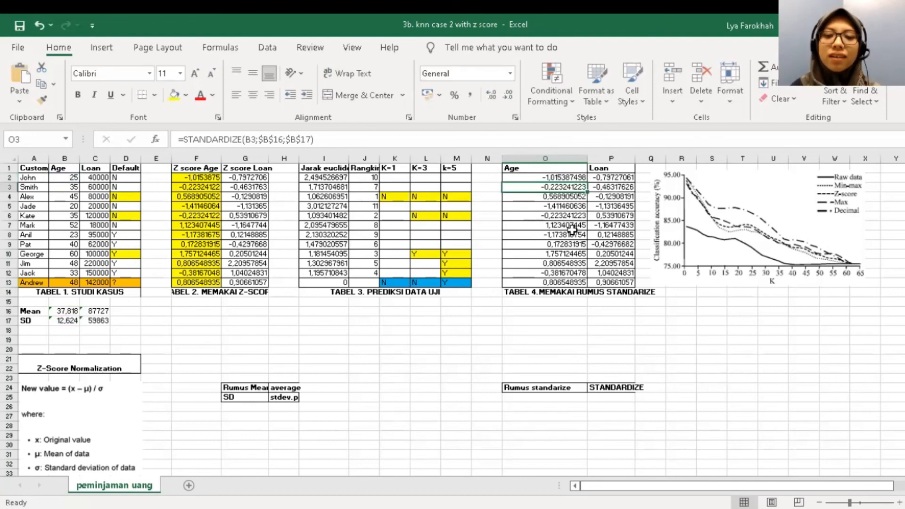
Fill O2 with yellow and compare it with the manual Age z-score formula in F2
{"action": "left_click", "coordinate": [563, 177]}
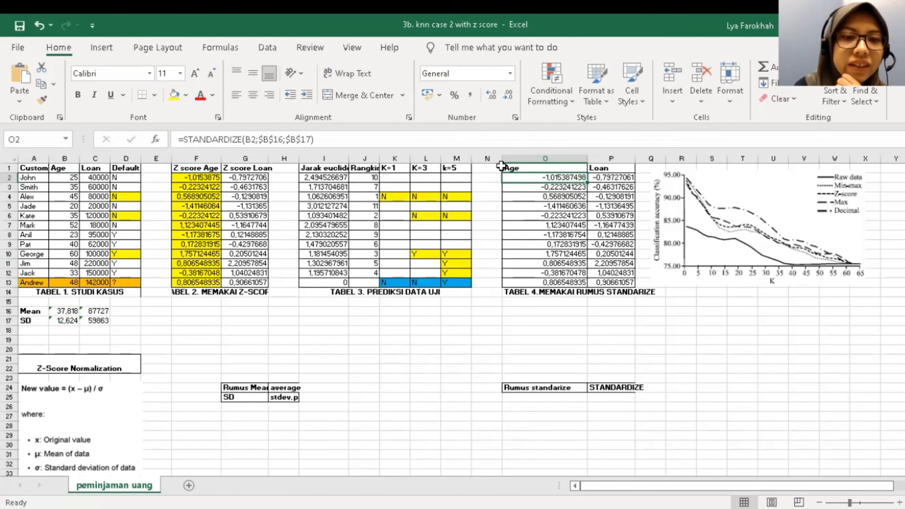
{"action": "left_click", "coordinate": [174, 96]}
{"action": "left_click", "coordinate": [192, 177]}
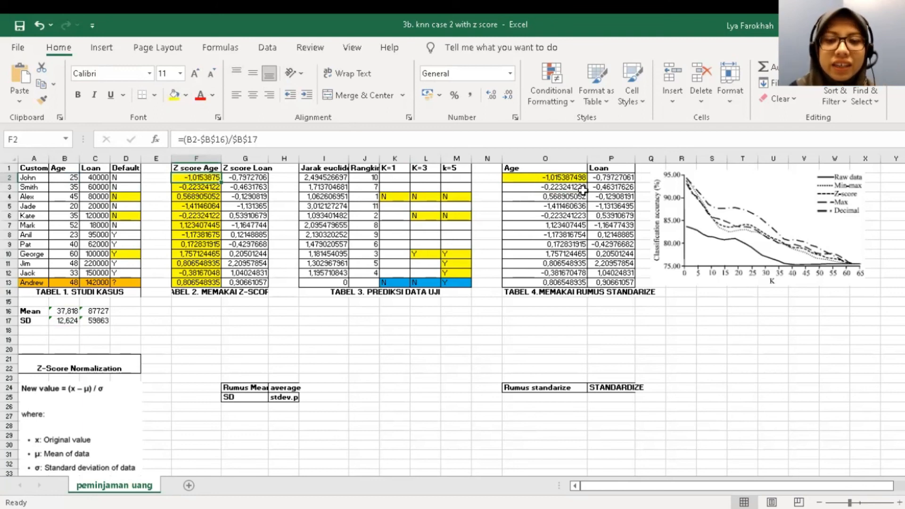
Caption the first comparison table picture near row 47 by entering "tidak memakai normalization" in C63
{"action": "scroll", "coordinate": [384, 369], "scroll_direction": "down", "scroll_amount": 1}
{"action": "scroll", "coordinate": [384, 369], "scroll_direction": "down", "scroll_amount": 8}
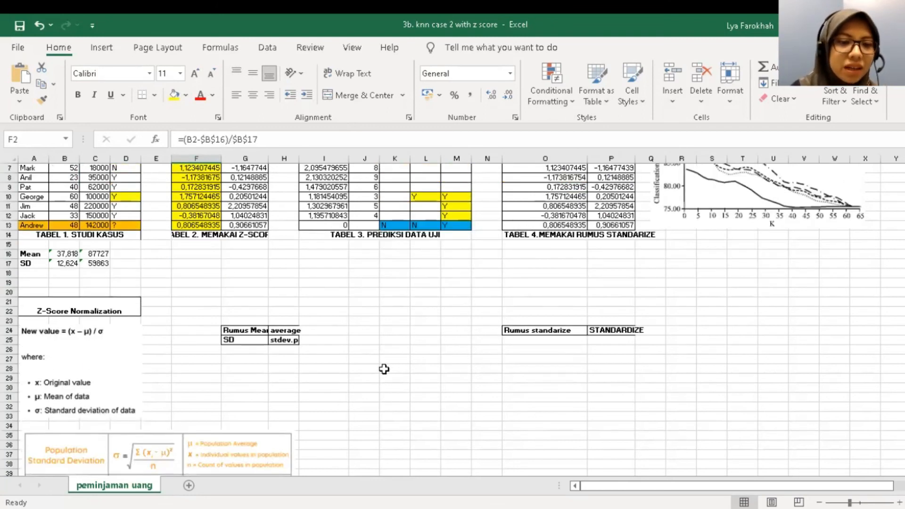
{"action": "scroll", "coordinate": [381, 370], "scroll_direction": "down", "scroll_amount": 5}
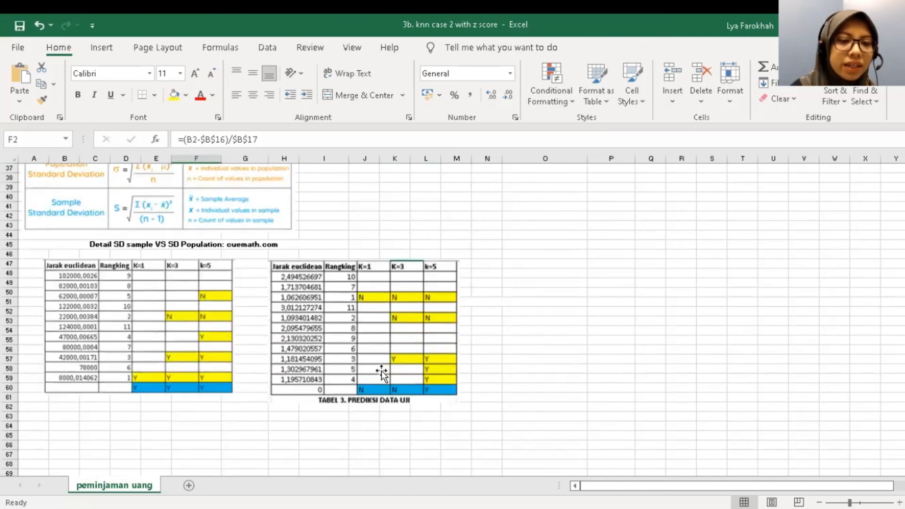
{"action": "left_click", "coordinate": [119, 340]}
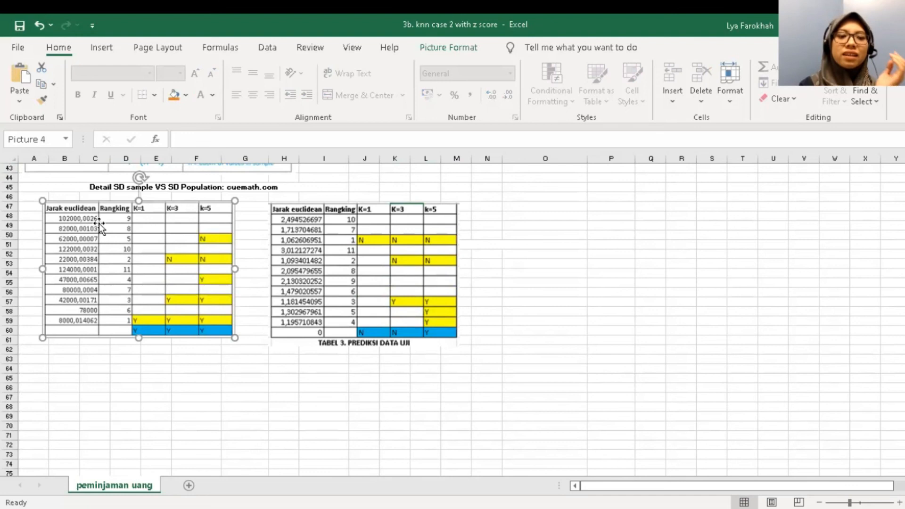
{"action": "left_click", "coordinate": [94, 358]}
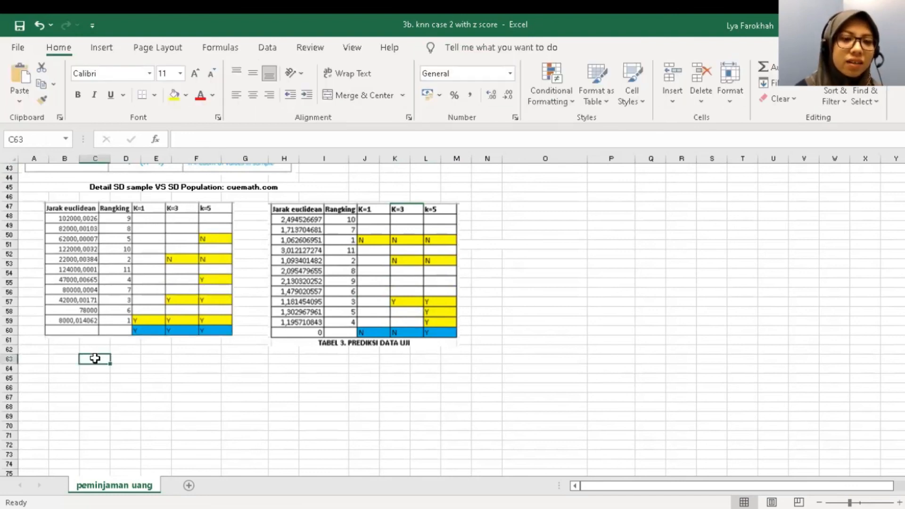
{"action": "type", "text": "tidak"}
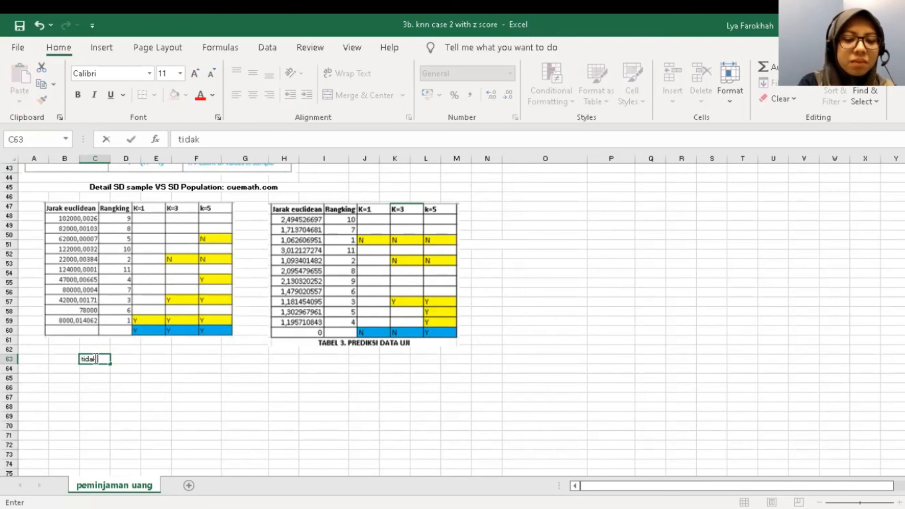
{"action": "type", "text": " memakai norma"}
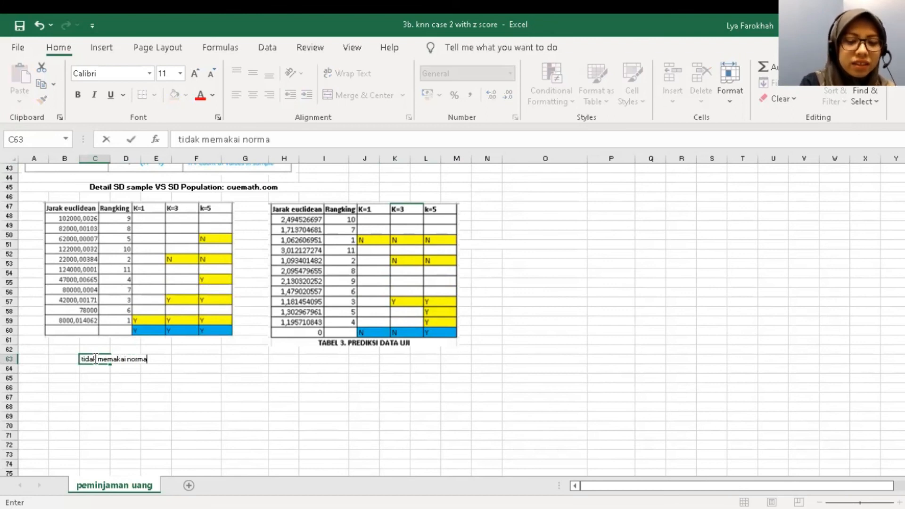
{"action": "type", "text": "lization"}
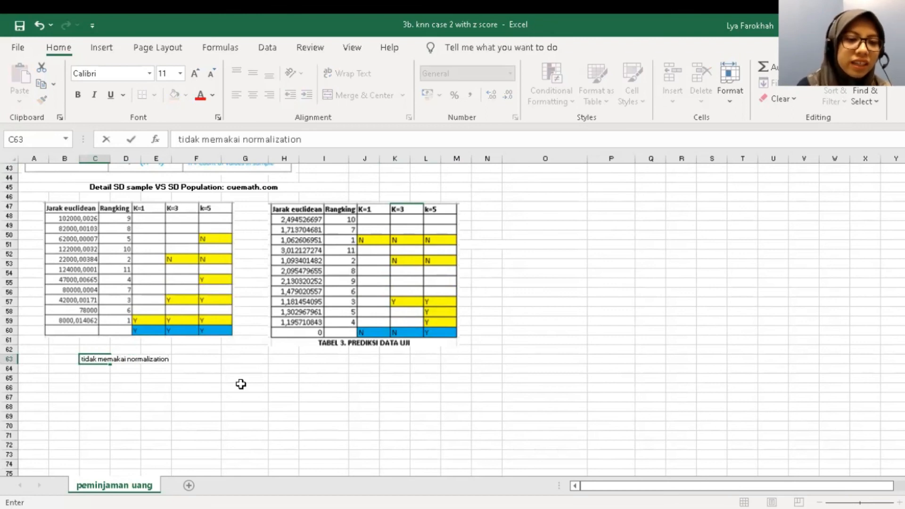
Caption the TABEL 3. PREDIKSI DATA UJI picture by entering "memakai z score" in I63
{"action": "left_click", "coordinate": [340, 355]}
{"action": "type", "text": "memaka"}
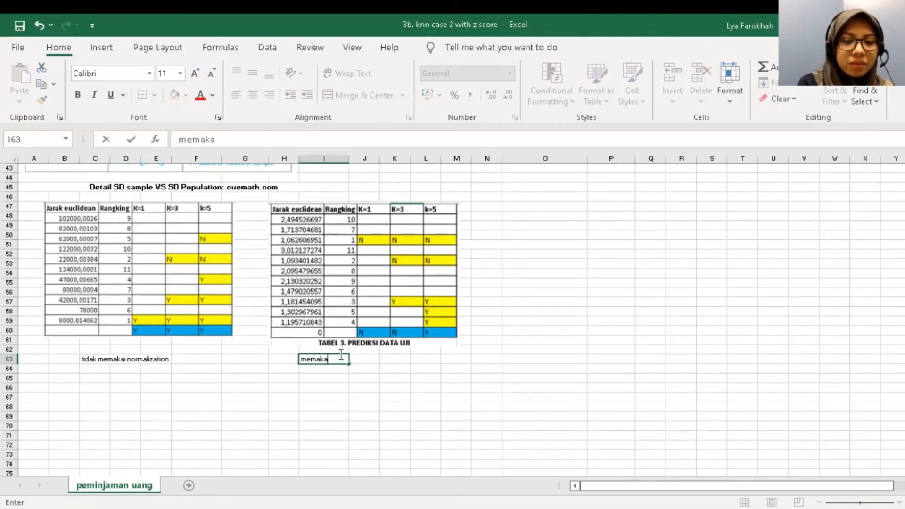
{"action": "type", "text": "i z"}
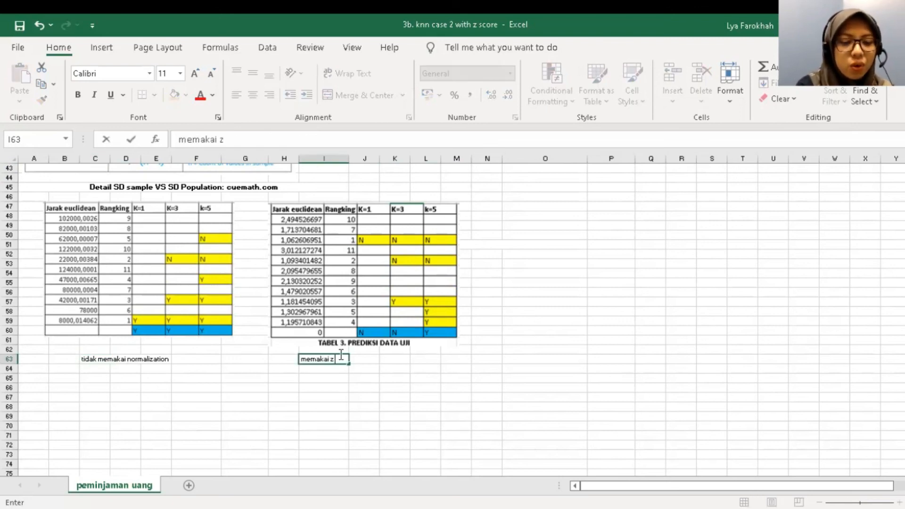
{"action": "type", "text": " score"}
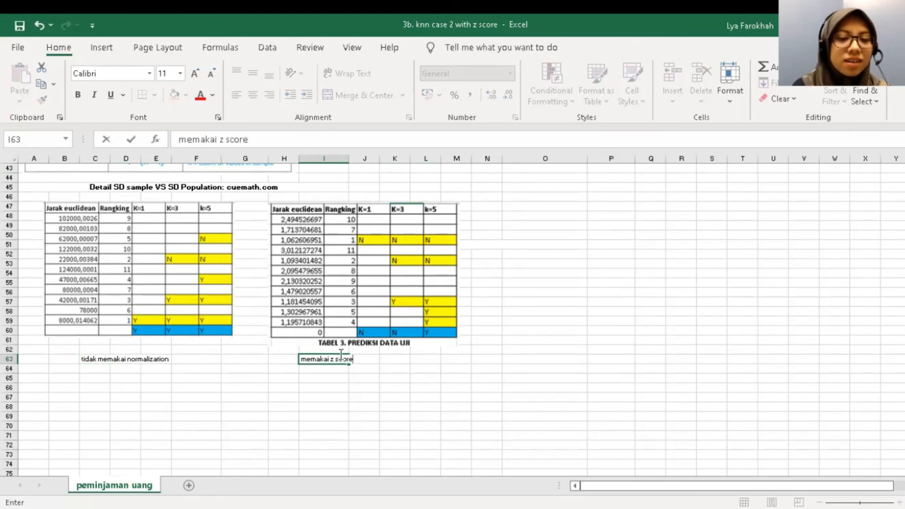
{"action": "left_click", "coordinate": [395, 377]}
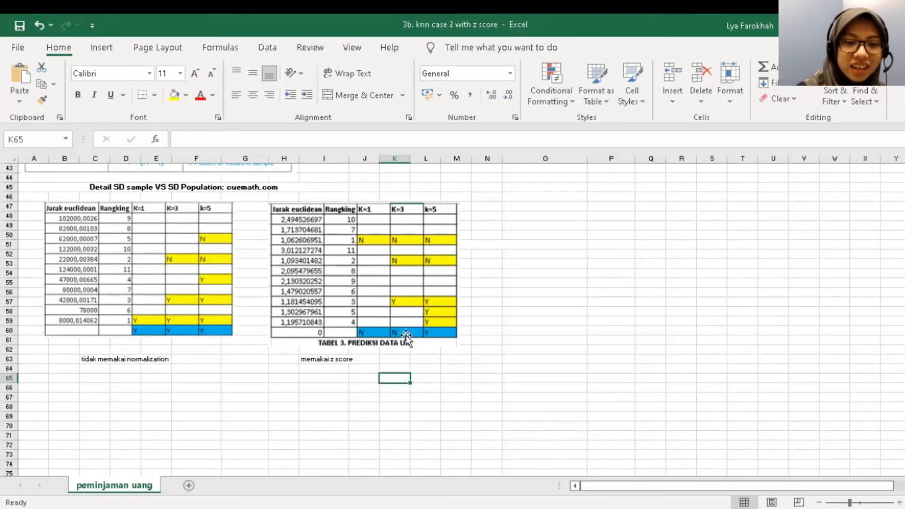
{"action": "scroll", "coordinate": [436, 370], "scroll_direction": "up", "scroll_amount": 12}
{"action": "scroll", "coordinate": [437, 372], "scroll_direction": "up", "scroll_amount": 2}
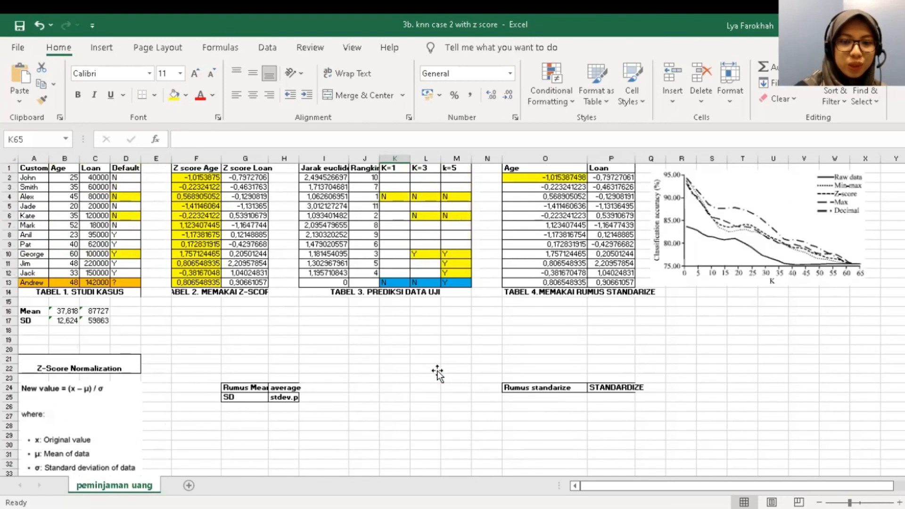
{"action": "scroll", "coordinate": [424, 379], "scroll_direction": "down", "scroll_amount": 13}
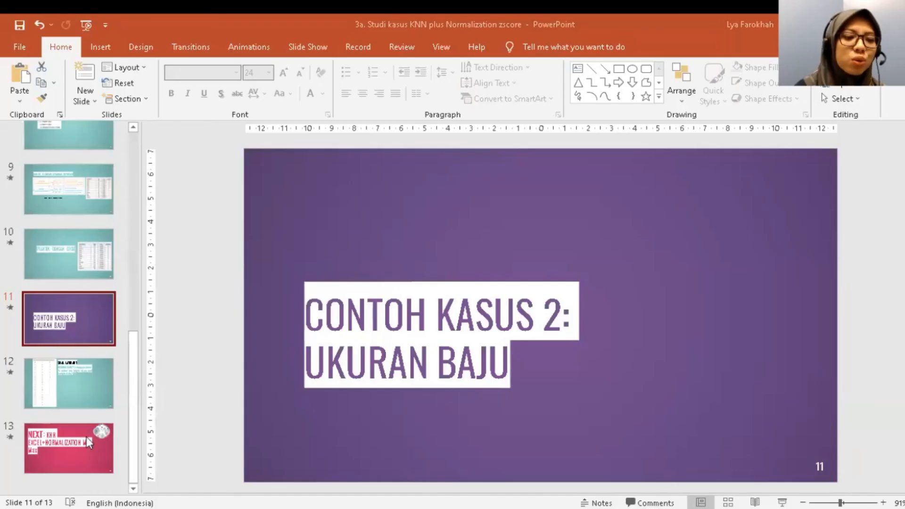
Start the slide show from slide 13, which announces KNN in Excel with Min-Max normalization
{"action": "left_click", "coordinate": [86, 437]}
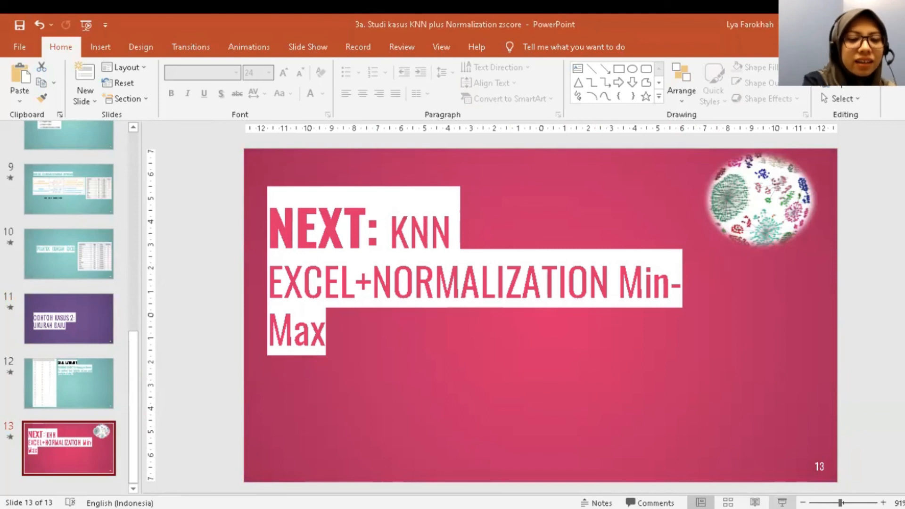
{"action": "key", "text": "shift+F5"}
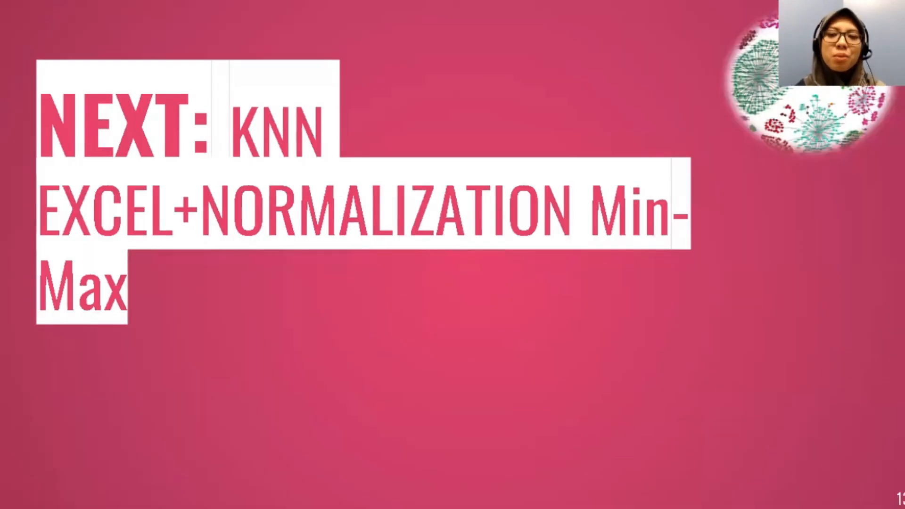